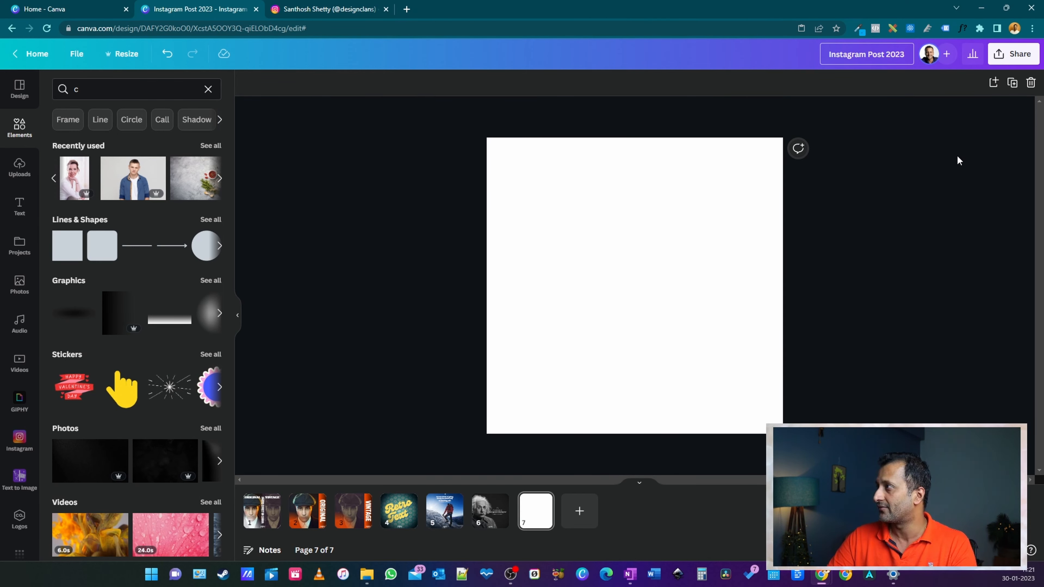
# Open the PNG download options for page 7 and raise the export size multiplier to 1.25, leaving without downloading.
pyautogui.click(1014, 54)
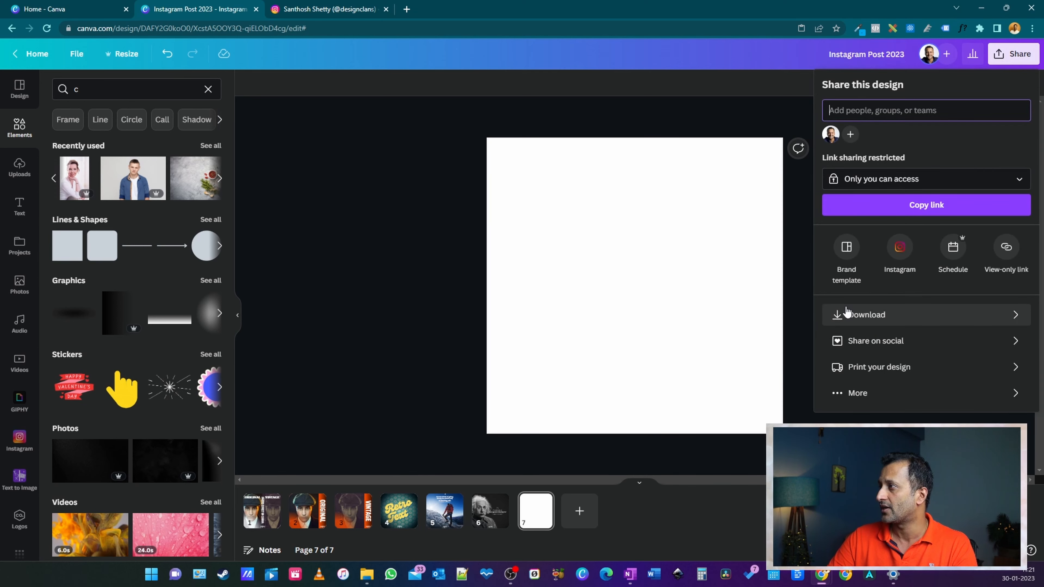
pyautogui.click(843, 315)
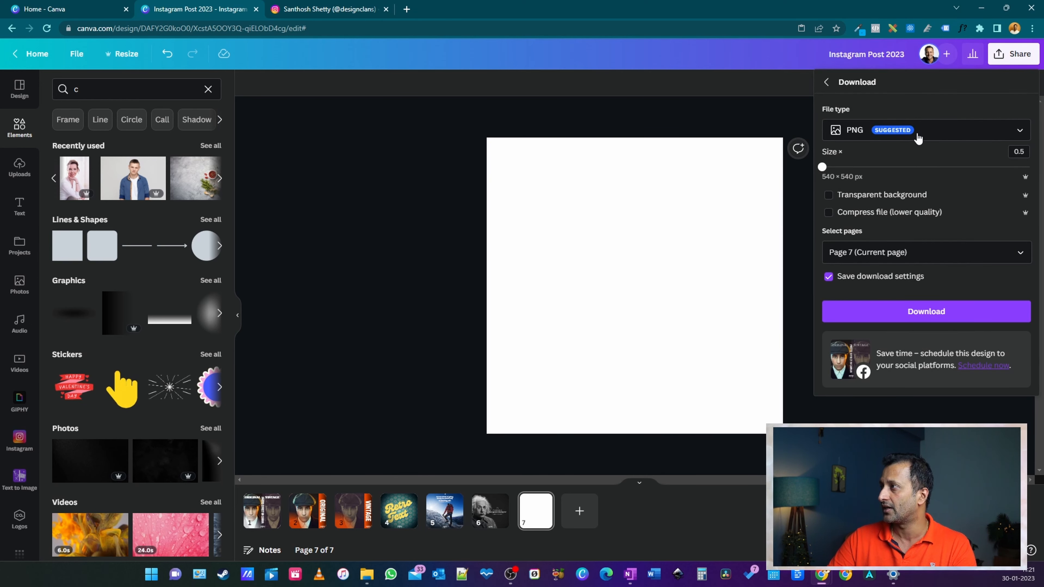
pyautogui.moveTo(823, 168); pyautogui.dragTo(863, 178)
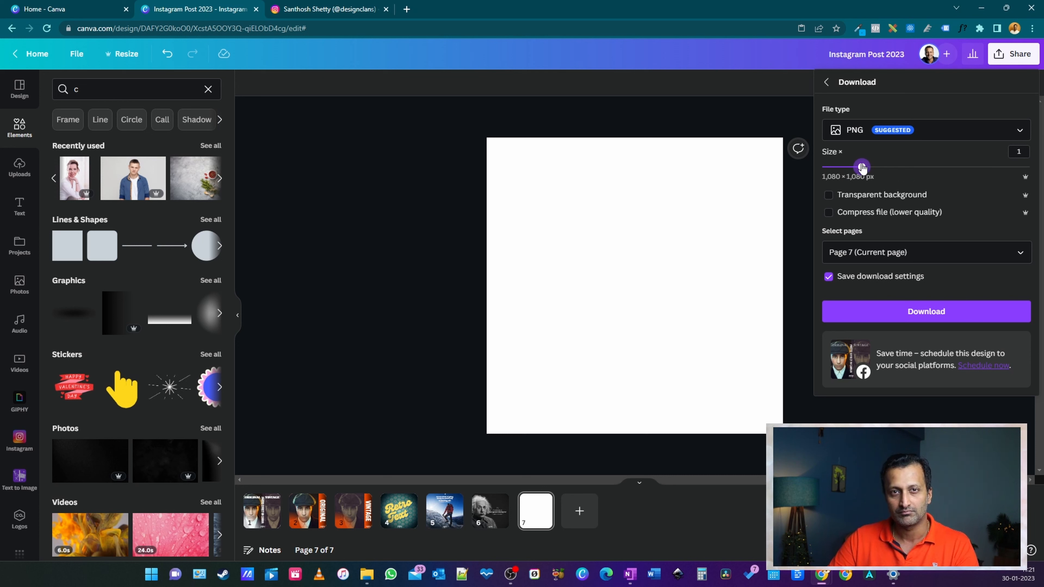
pyautogui.moveTo(862, 167)
pyautogui.mouseDown()
pyautogui.moveTo(809, 178)
pyautogui.moveTo(881, 167)
pyautogui.mouseUp()
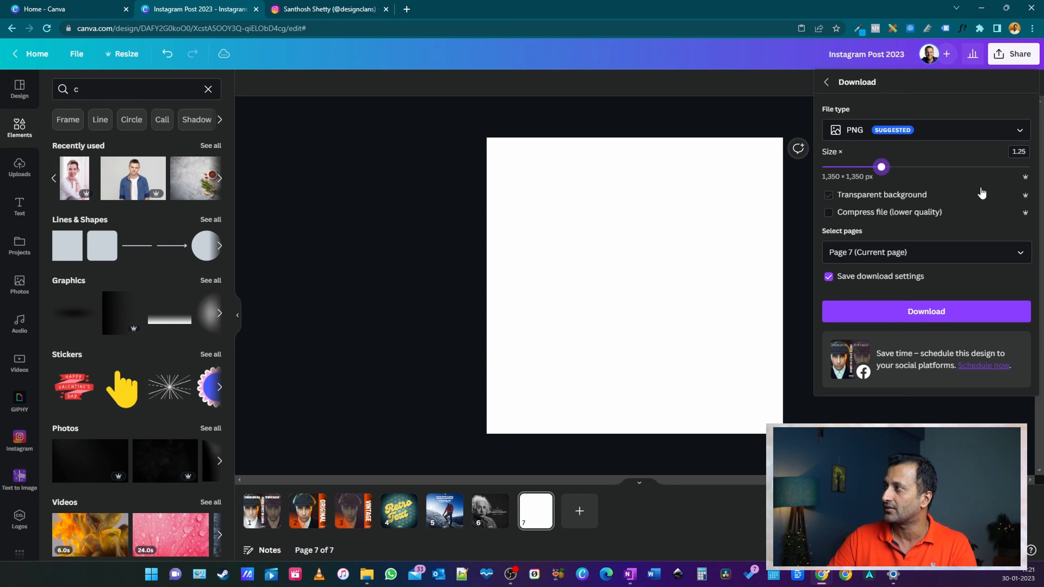
pyautogui.click(754, 119)
# Place the uploaded photo of the man in the grey T-shirt pointing sideways onto blank page 7.
pyautogui.click(621, 238)
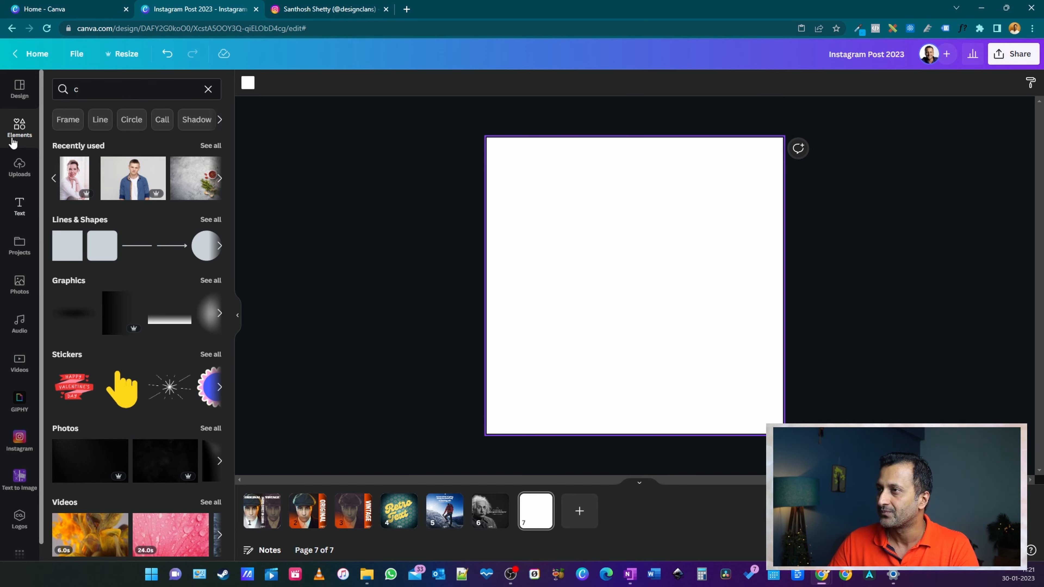
pyautogui.click(19, 165)
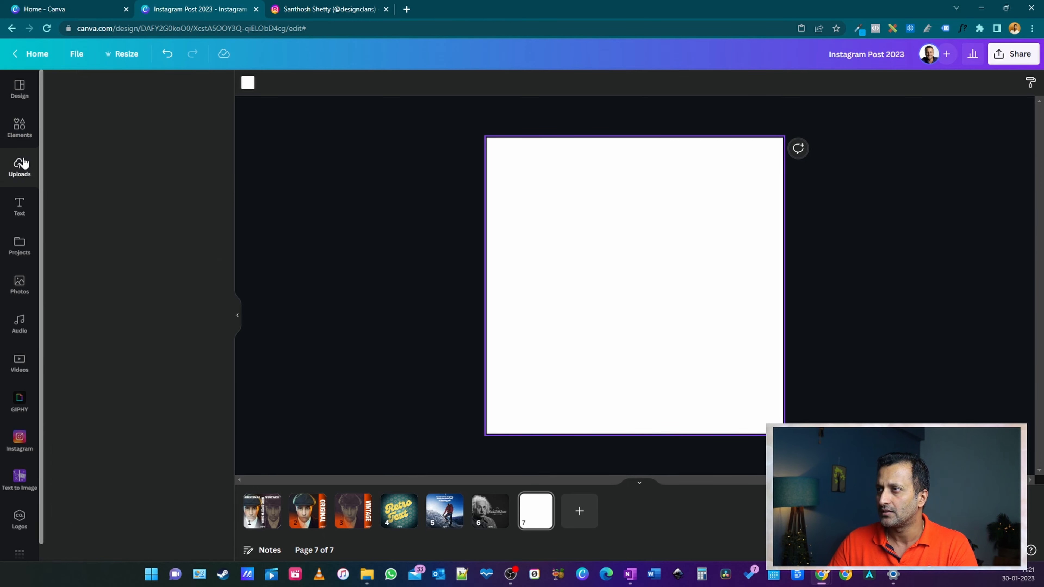
pyautogui.hotkey('ctrl', 'Tab')
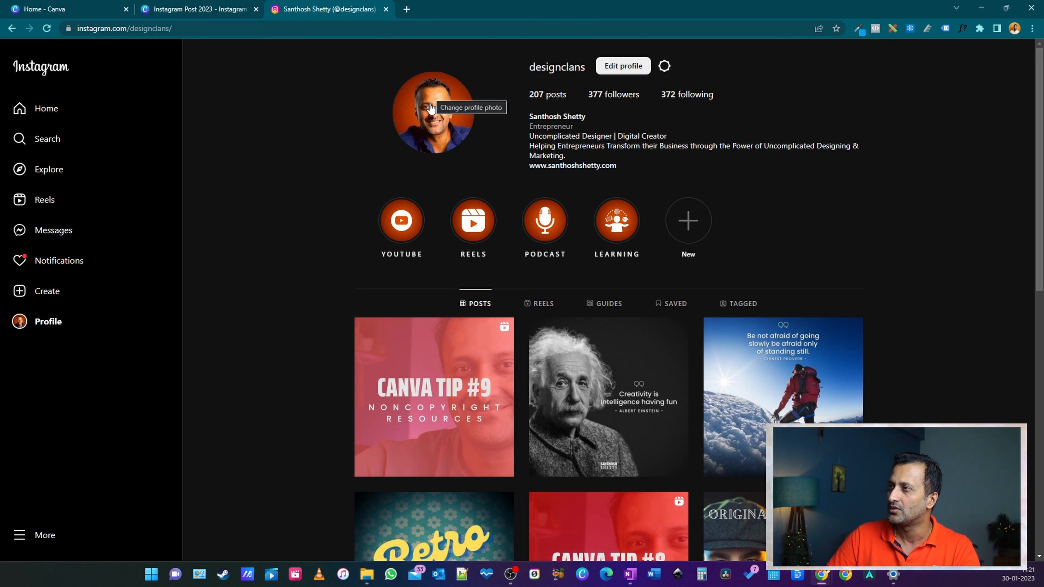
pyautogui.click(193, 9)
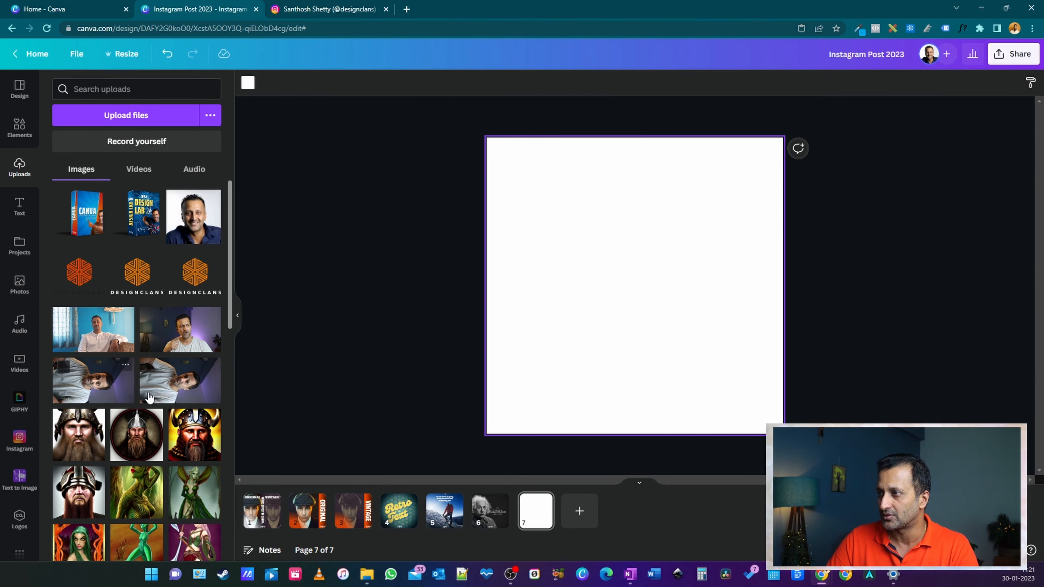
pyautogui.scroll(-10, 156, 289)
pyautogui.scroll(-5, 156, 289)
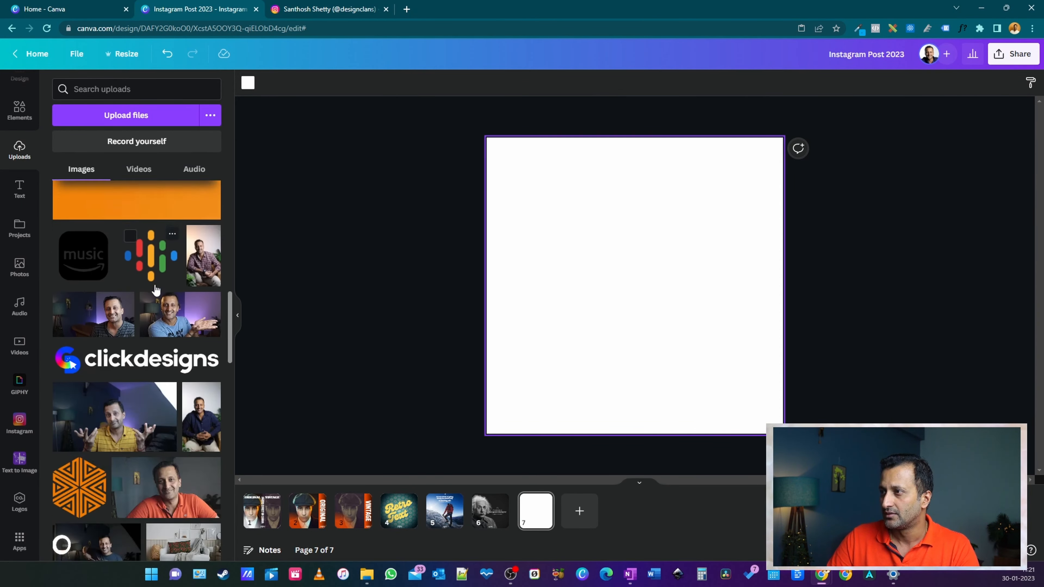
pyautogui.scroll(5, 158, 292)
pyautogui.scroll(-8, 164, 297)
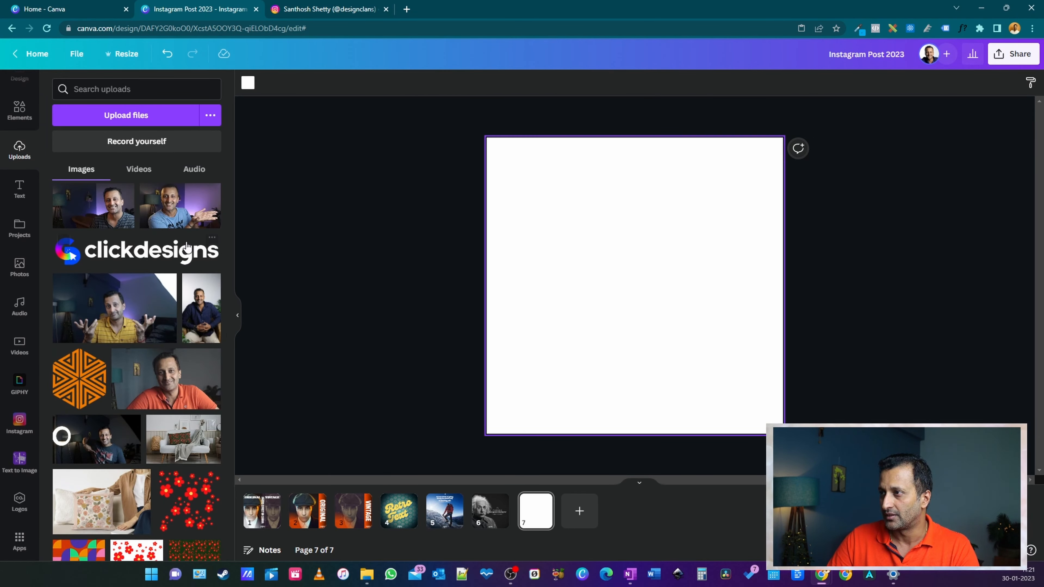
pyautogui.scroll(-4, 176, 266)
pyautogui.scroll(-10, 176, 264)
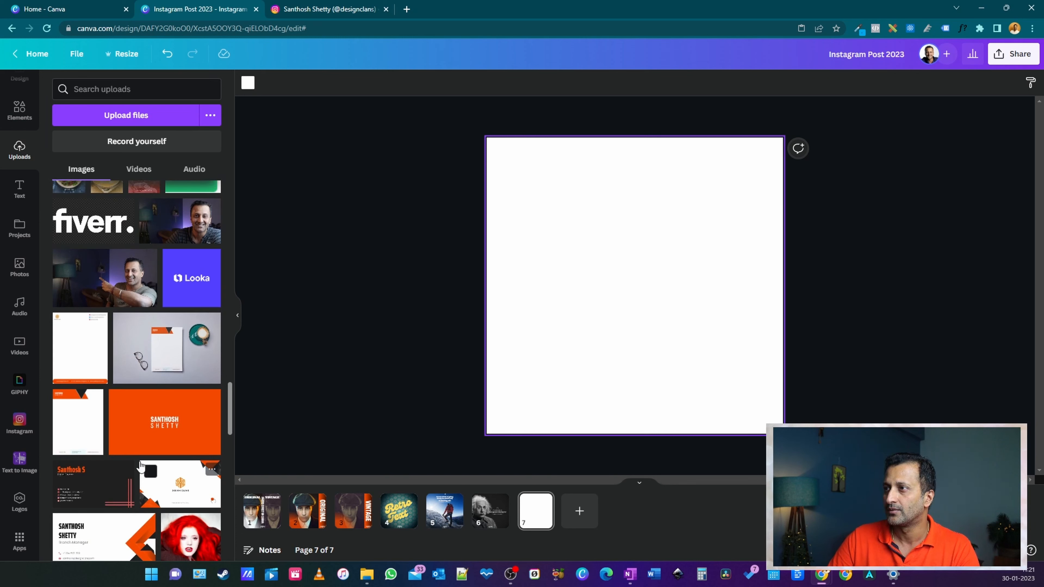
pyautogui.click(120, 282)
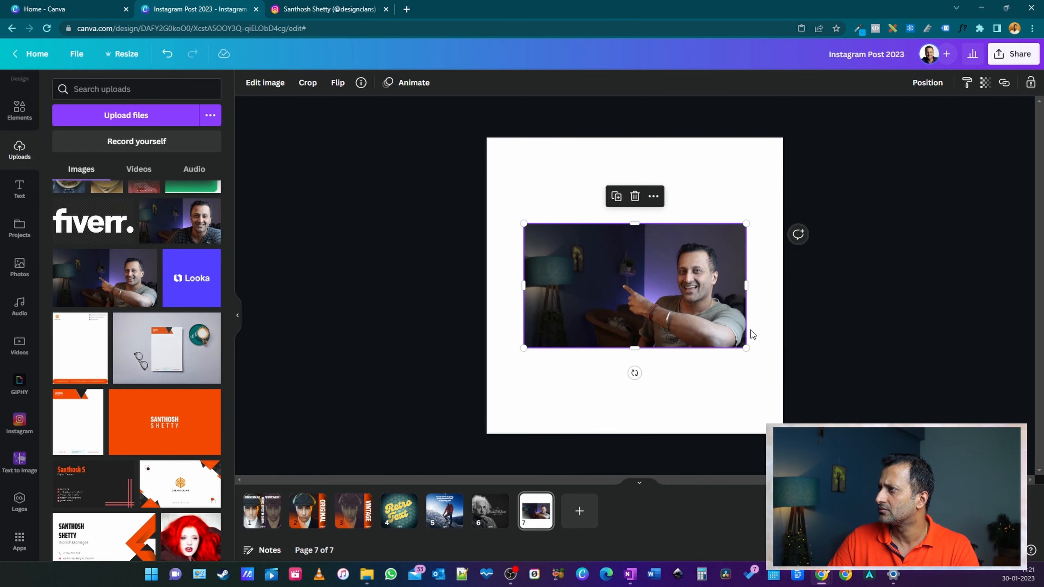
# Crop the photo's sides closer around the pointing man and flip it horizontally.
pyautogui.moveTo(526, 285); pyautogui.dragTo(624, 294)
pyautogui.moveTo(561, 285); pyautogui.dragTo(552, 285)
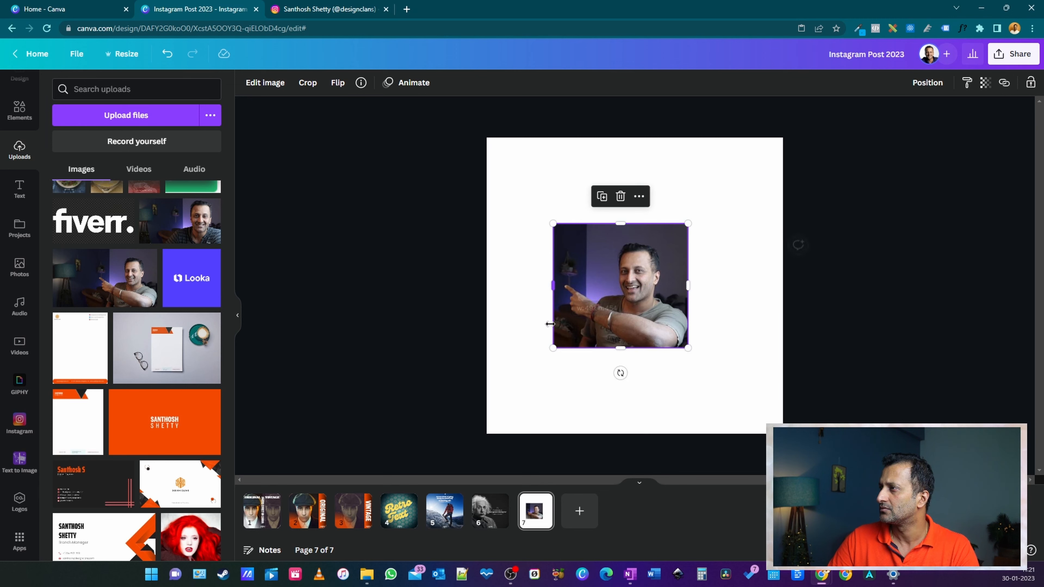
pyautogui.click(334, 87)
pyautogui.click(385, 111)
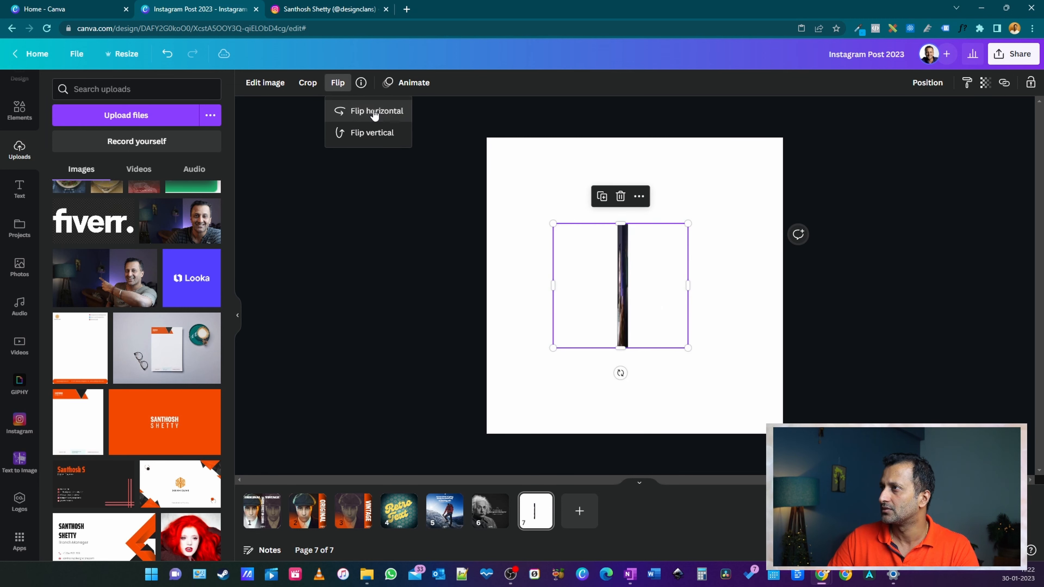
# Check the Instagram profile picture for reference, return to the design and enlarge the flipped photo.
pyautogui.click(325, 5)
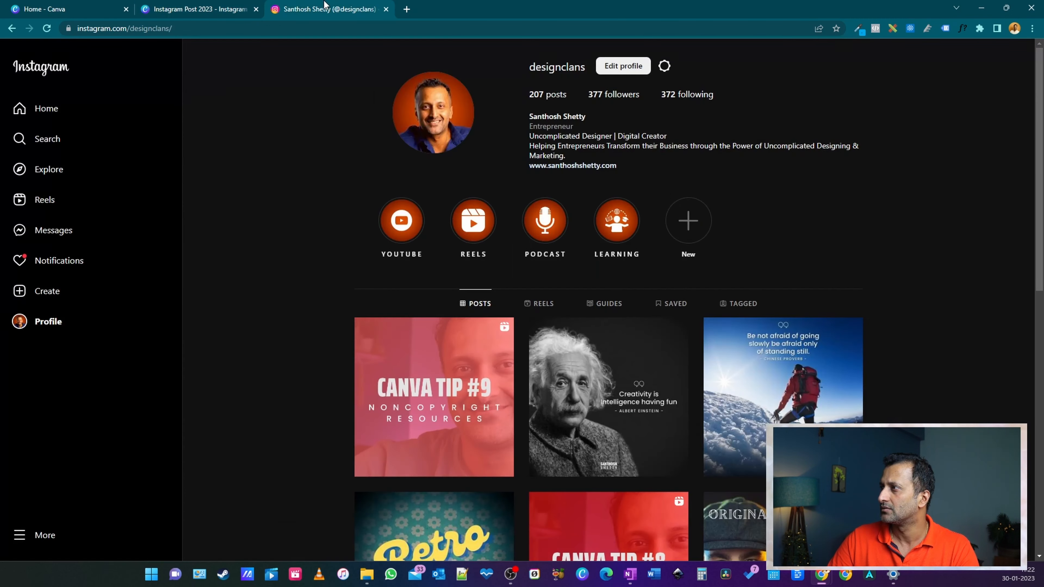
pyautogui.click(175, 6)
pyautogui.moveTo(553, 350); pyautogui.dragTo(526, 373)
pyautogui.moveTo(607, 374)
pyautogui.mouseDown()
pyautogui.moveTo(607, 388)
pyautogui.moveTo(607, 372)
pyautogui.mouseUp()
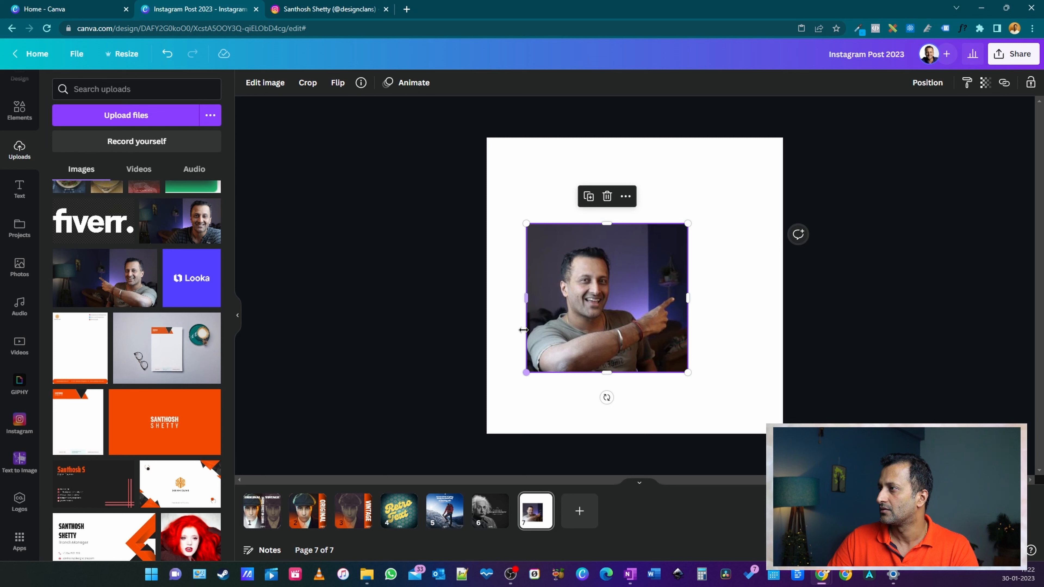
pyautogui.moveTo(521, 298); pyautogui.dragTo(526, 297)
# Scale the photo up to nearly fill the page, trim its pointing-hand side and centre it within the page.
pyautogui.moveTo(601, 319); pyautogui.dragTo(561, 233)
pyautogui.moveTo(654, 287); pyautogui.dragTo(797, 427)
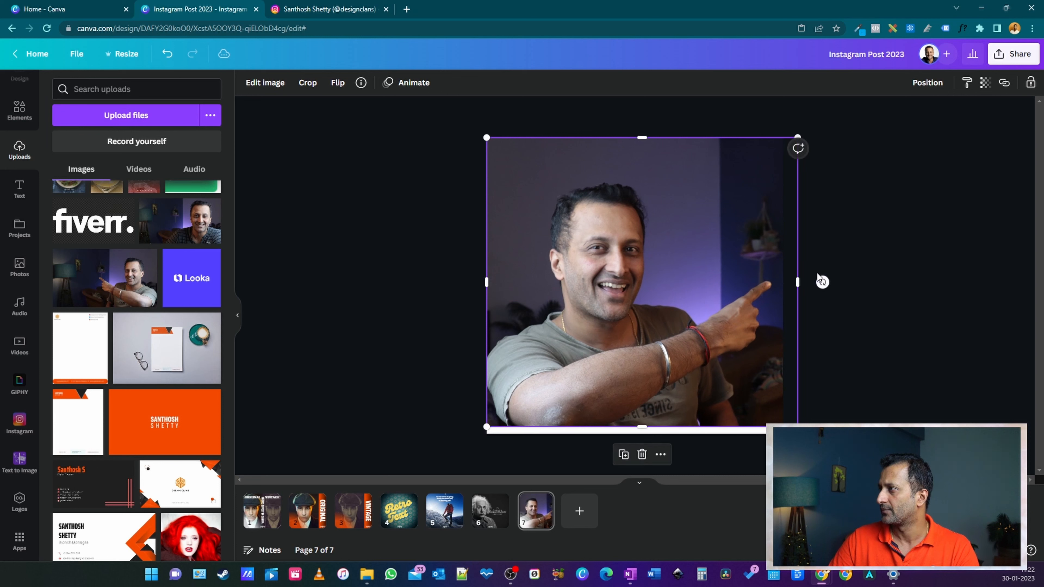
pyautogui.moveTo(799, 282); pyautogui.dragTo(778, 283)
pyautogui.moveTo(646, 332); pyautogui.dragTo(649, 336)
pyautogui.click(797, 330)
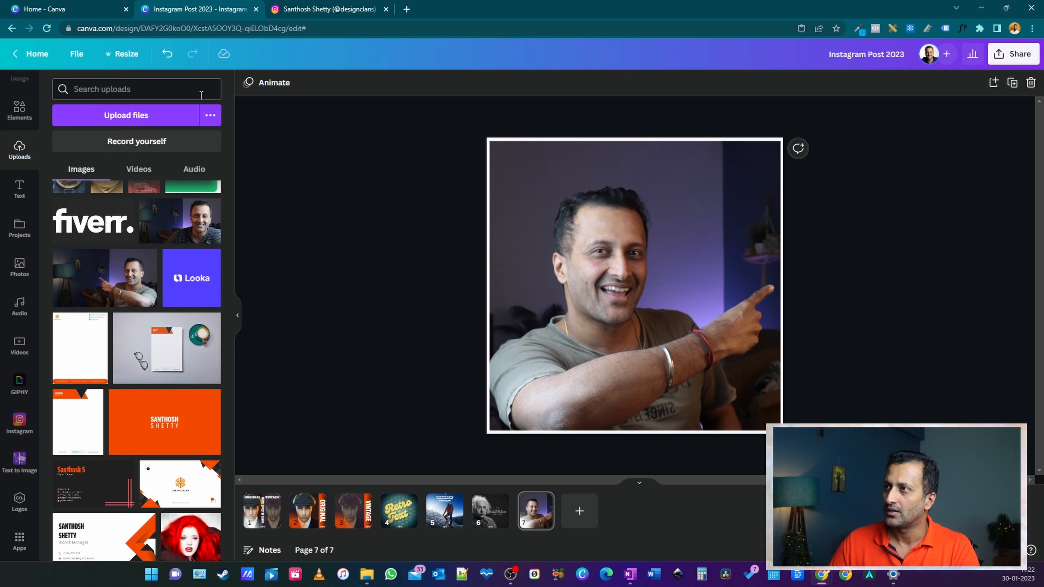
# Show the rulers and guides and place guides along the page's edges.
pyautogui.click(83, 53)
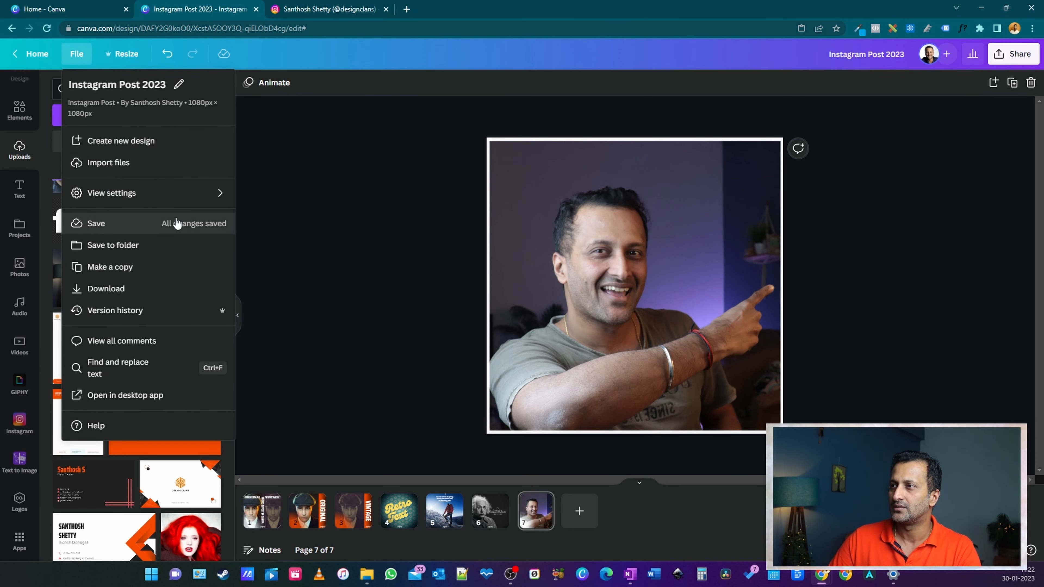
pyautogui.moveTo(175, 199)
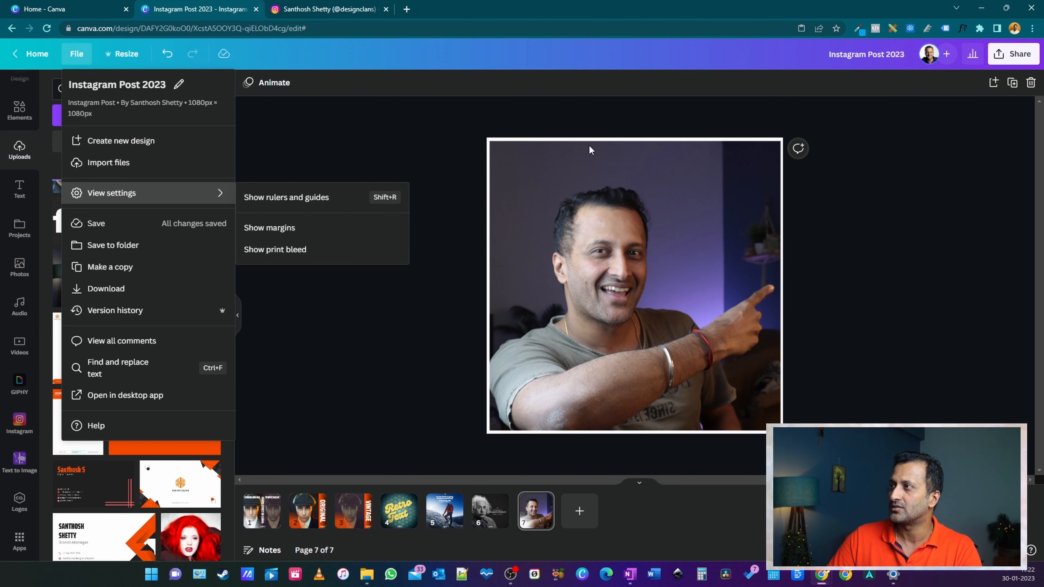
pyautogui.click(314, 199)
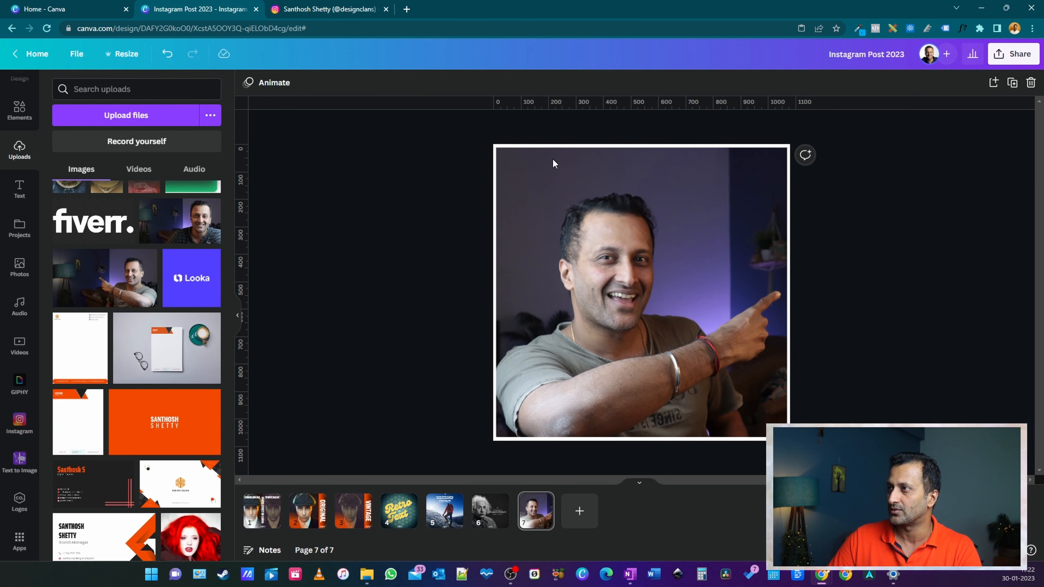
pyautogui.moveTo(655, 99); pyautogui.dragTo(674, 459)
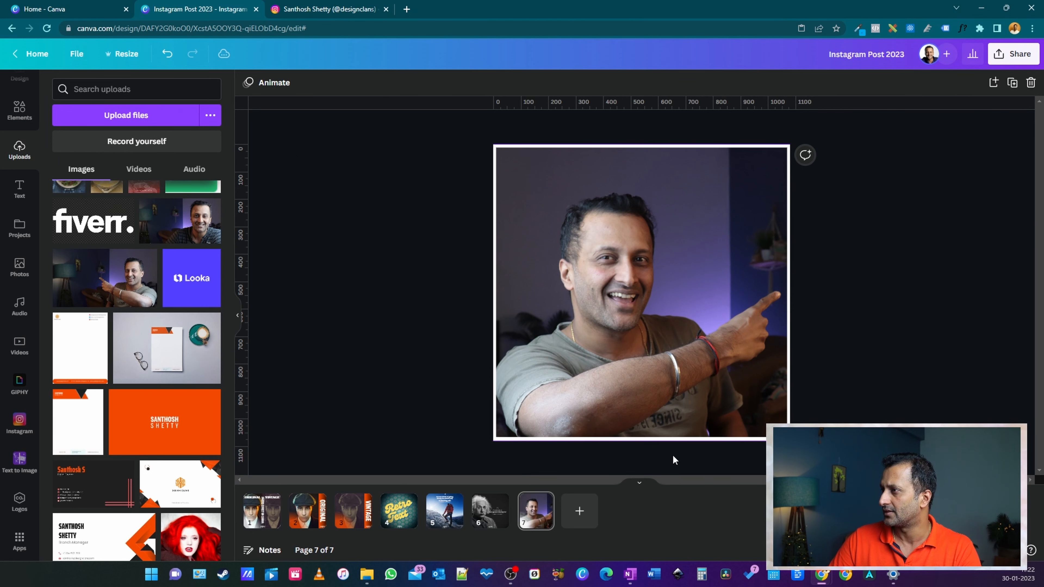
pyautogui.moveTo(245, 272); pyautogui.dragTo(491, 267)
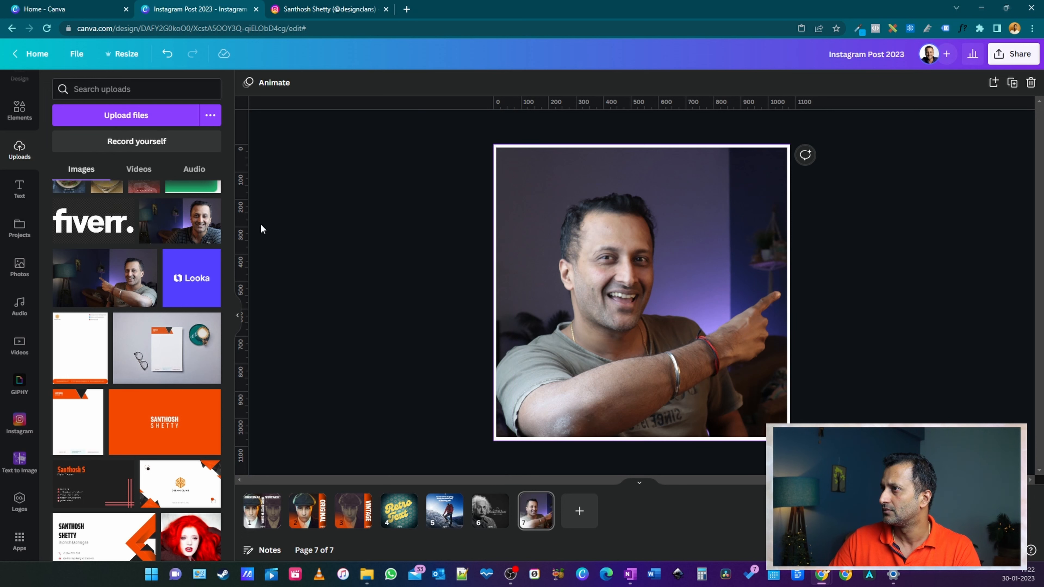
pyautogui.moveTo(238, 194)
pyautogui.mouseDown()
pyautogui.moveTo(473, 236)
pyautogui.moveTo(814, 245)
pyautogui.moveTo(789, 242)
pyautogui.mouseUp()
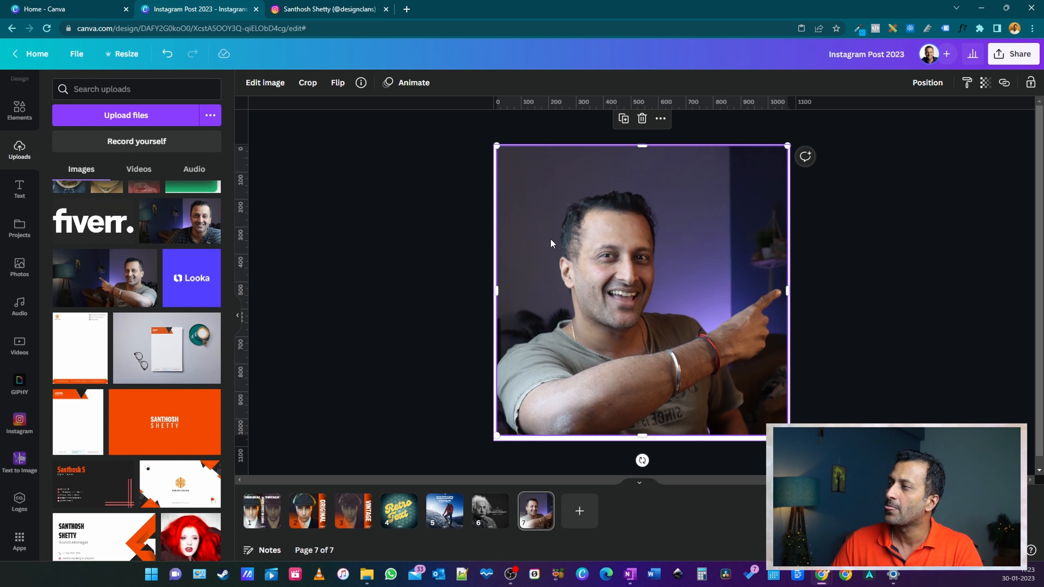
# Remove the photo's background and shrink the cut-out so it sits inside the page with space around it.
pyautogui.click(271, 83)
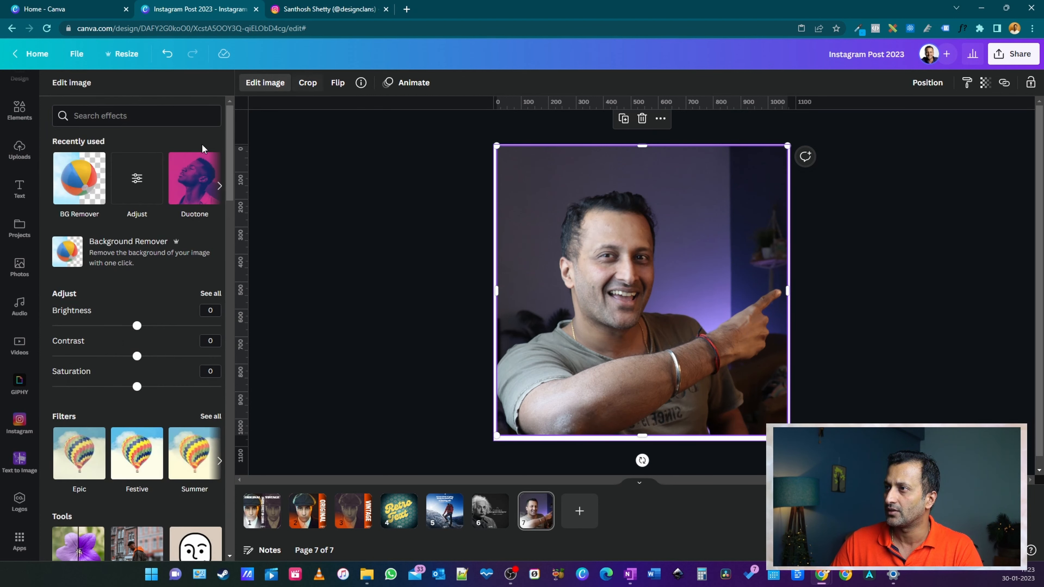
pyautogui.click(114, 257)
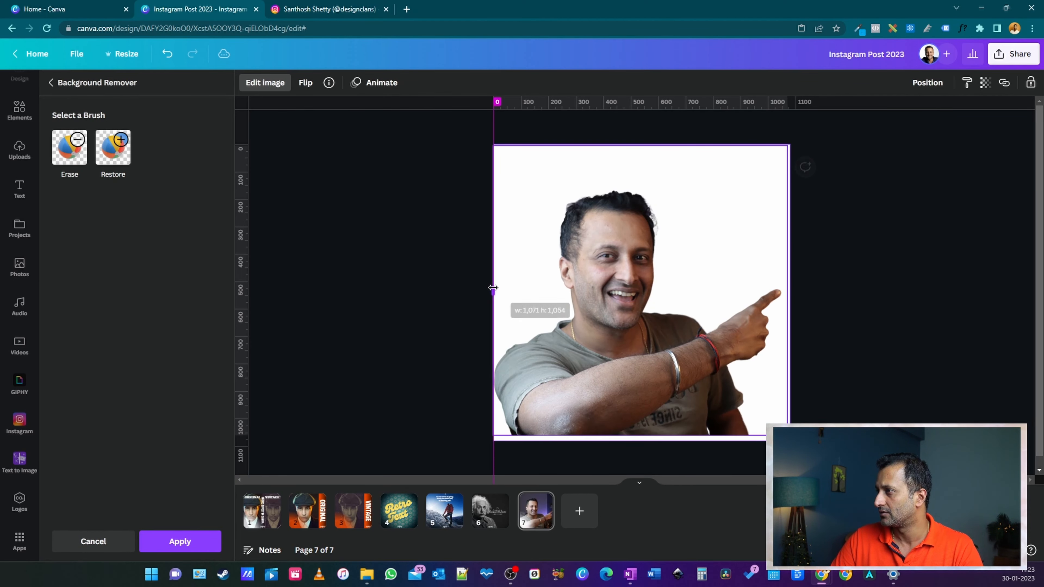
pyautogui.moveTo(636, 375); pyautogui.dragTo(626, 298)
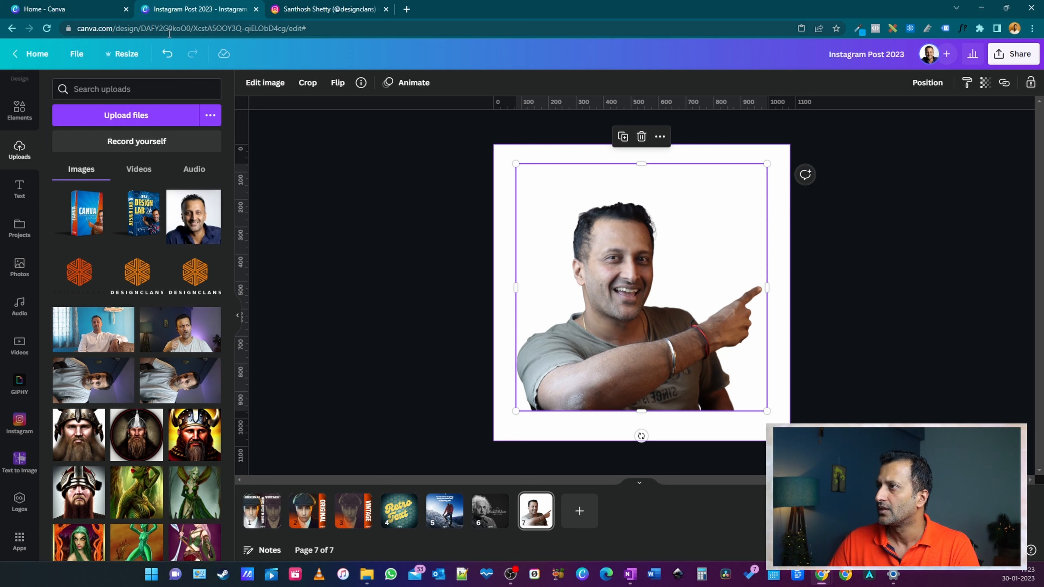
# Set the cut-out's saturation to -100 to make it black and white.
pyautogui.click(274, 90)
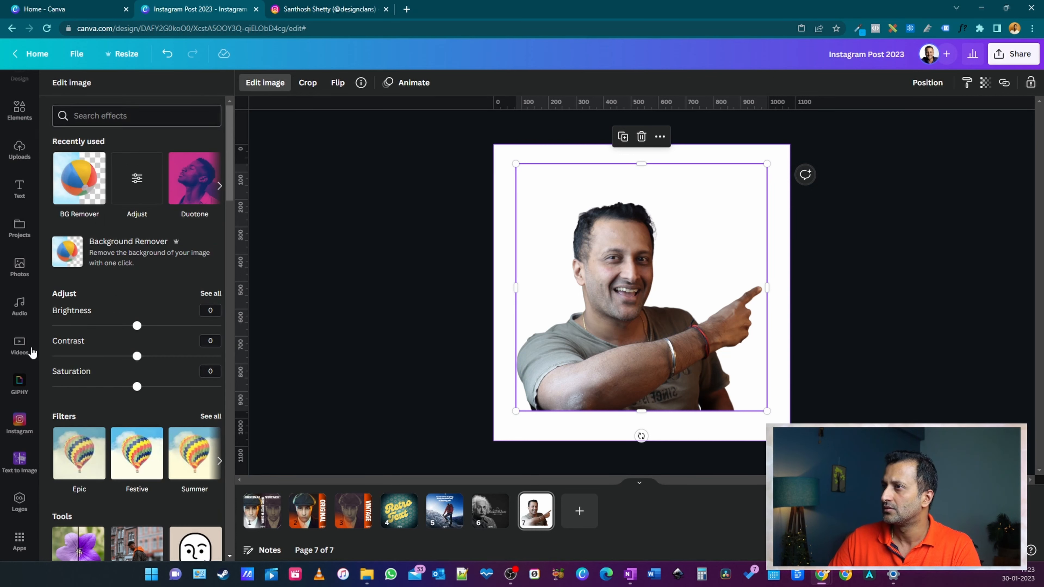
pyautogui.moveTo(135, 389); pyautogui.dragTo(14, 393)
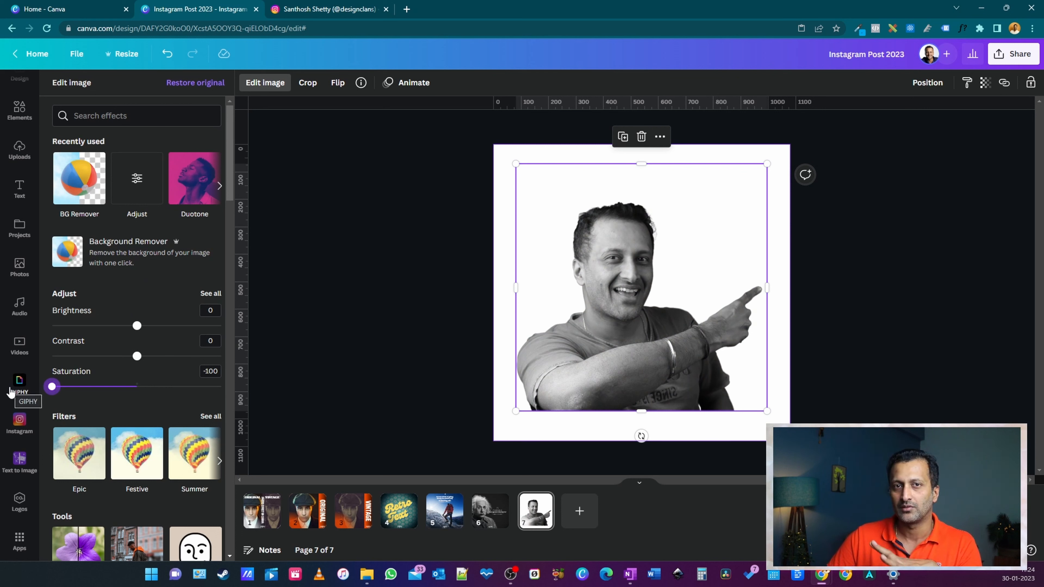
pyautogui.click(1014, 261)
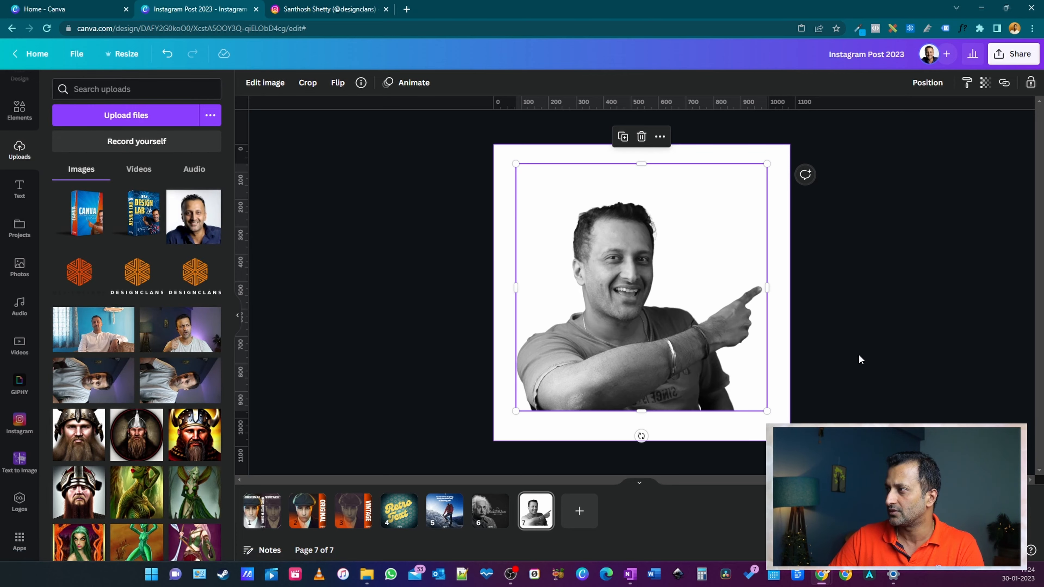
pyautogui.click(870, 355)
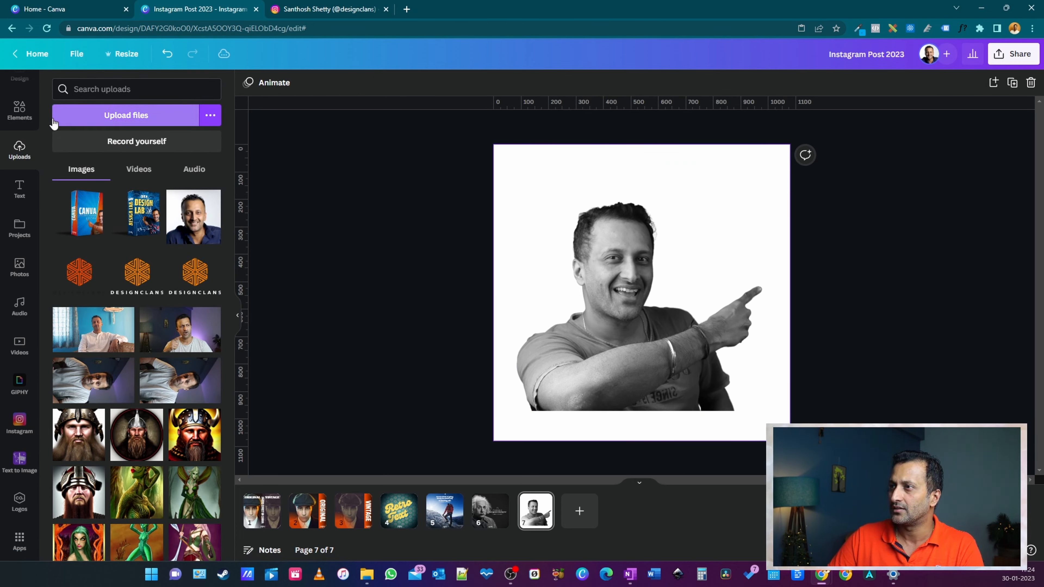
# Search the elements for "circle" and add the thick circle outline graphic to the page.
pyautogui.click(19, 109)
pyautogui.click(117, 89)
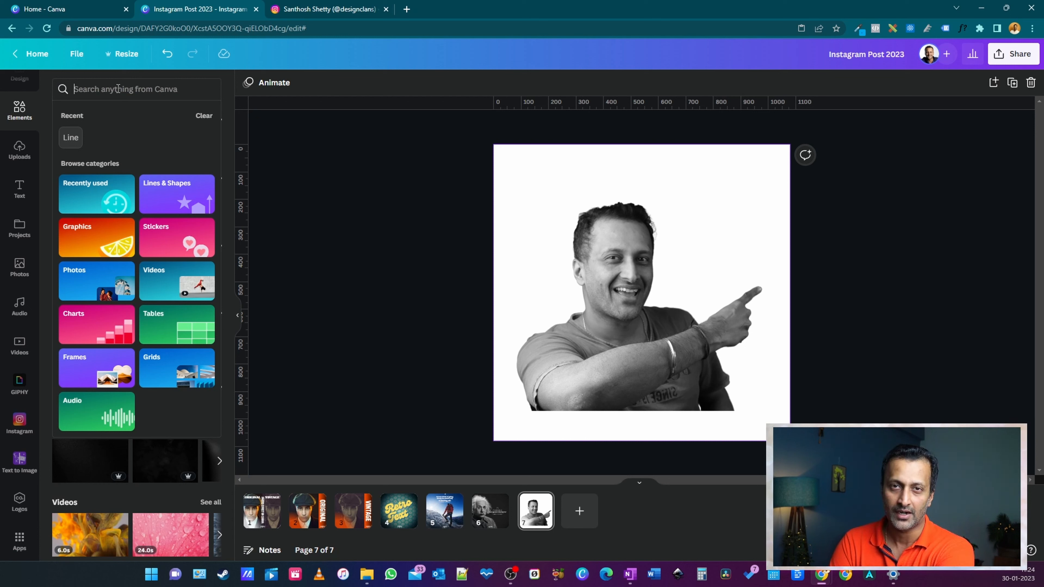
pyautogui.write('cir')
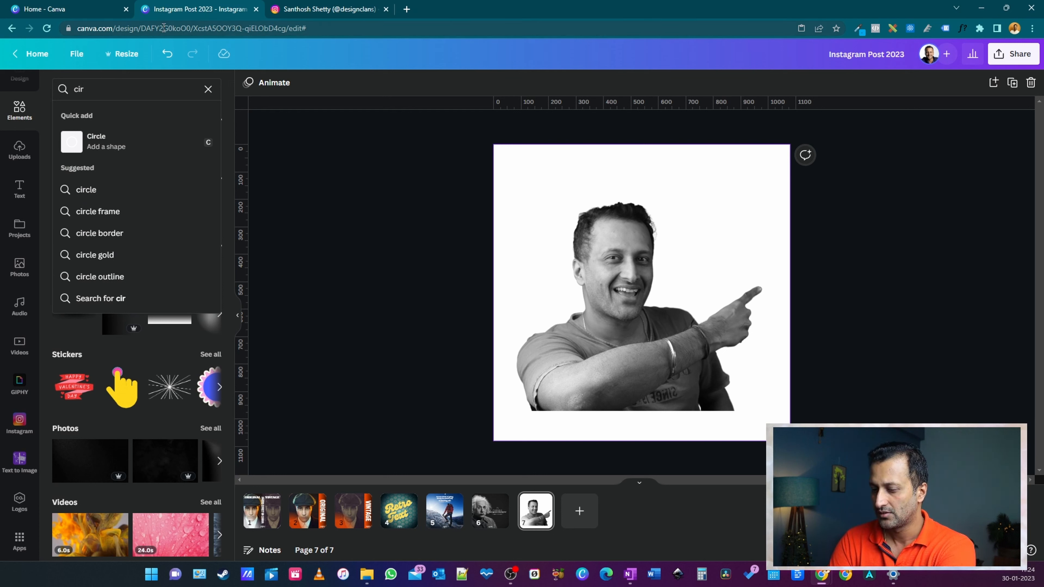
pyautogui.write('cle')
pyautogui.press('Return')
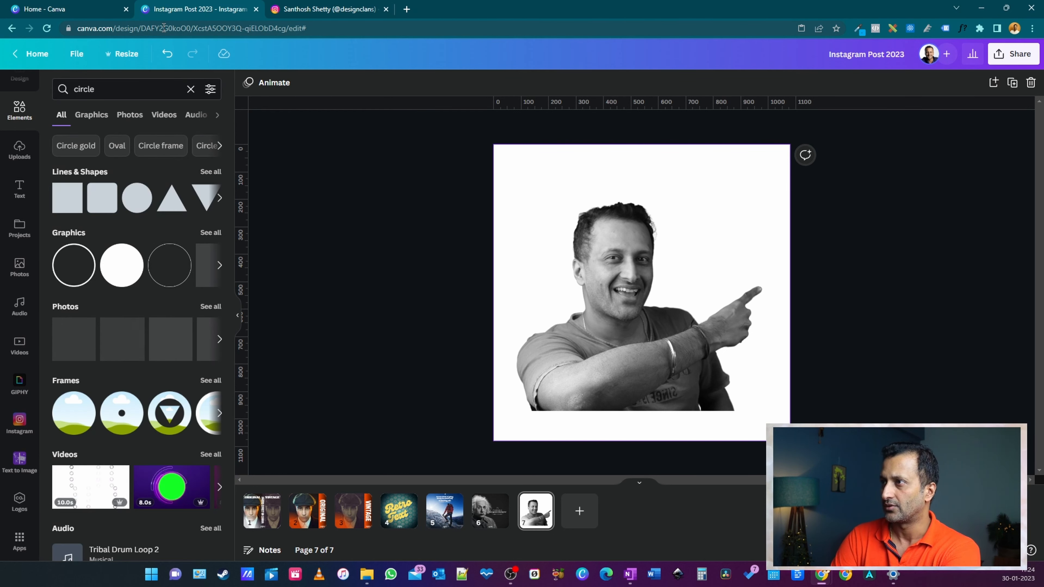
pyautogui.click(74, 280)
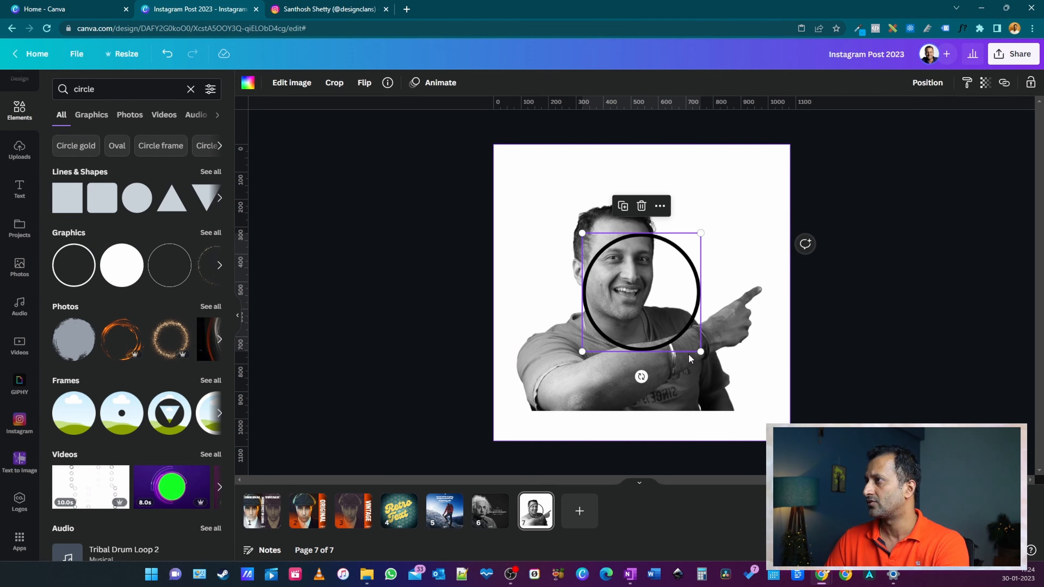
# Enlarge the circle outline to 1,080 by 1,080 and align it with the edges of the page.
pyautogui.moveTo(700, 352); pyautogui.dragTo(749, 475)
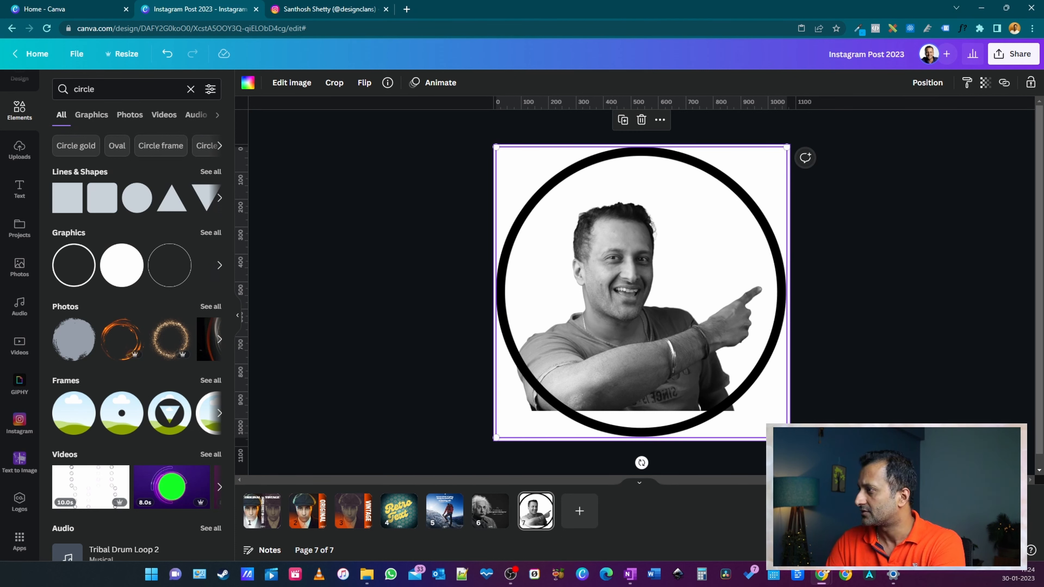
pyautogui.moveTo(664, 336); pyautogui.dragTo(664, 338)
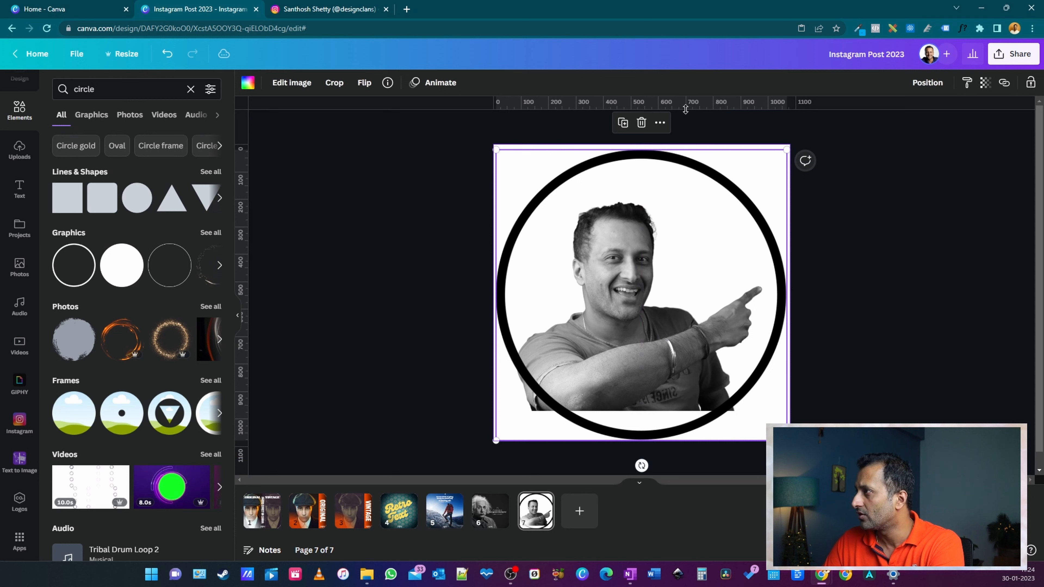
pyautogui.moveTo(647, 378); pyautogui.dragTo(645, 373)
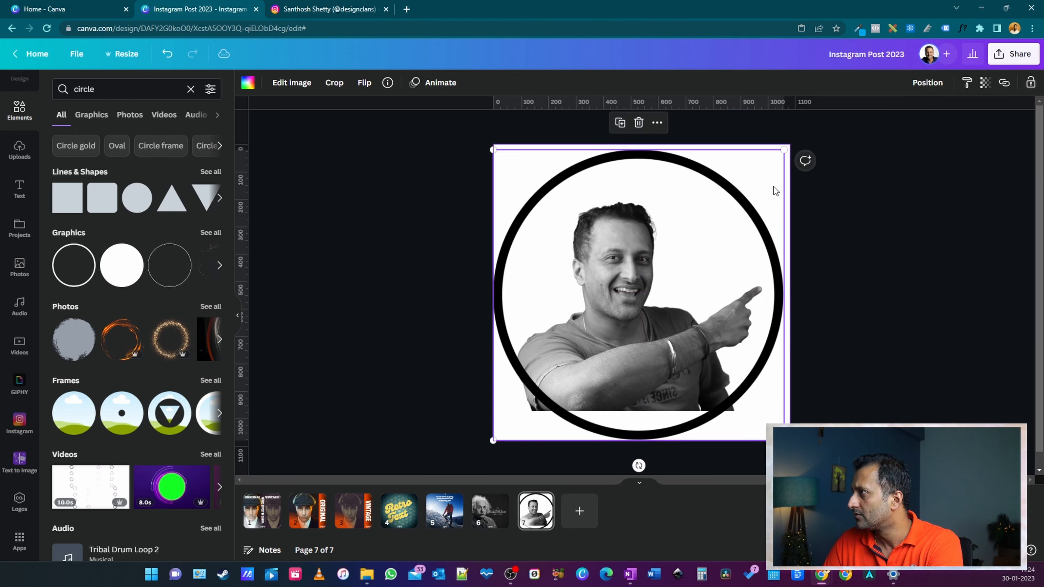
pyautogui.moveTo(784, 153); pyautogui.dragTo(789, 145)
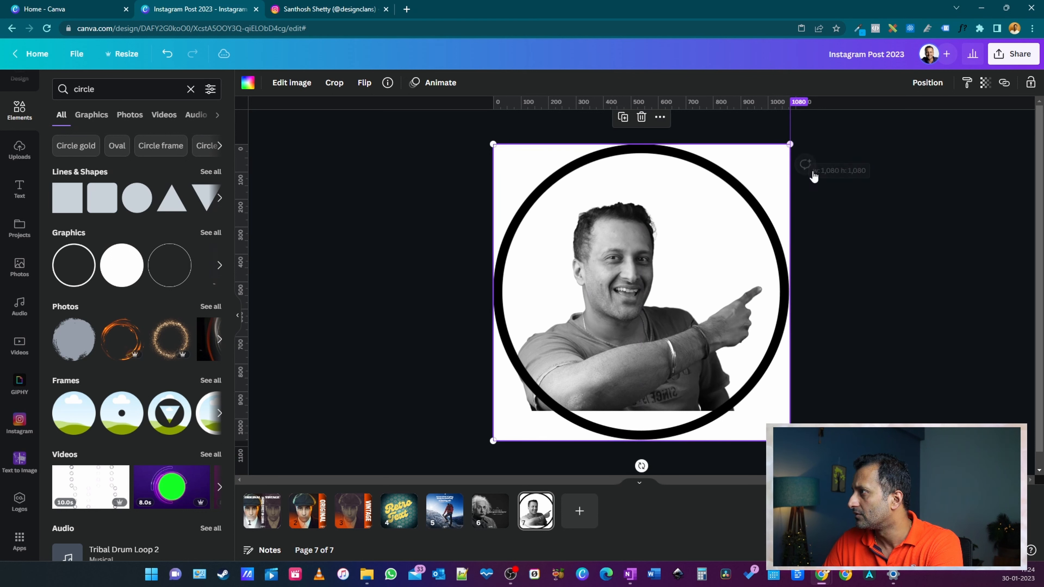
pyautogui.click(892, 228)
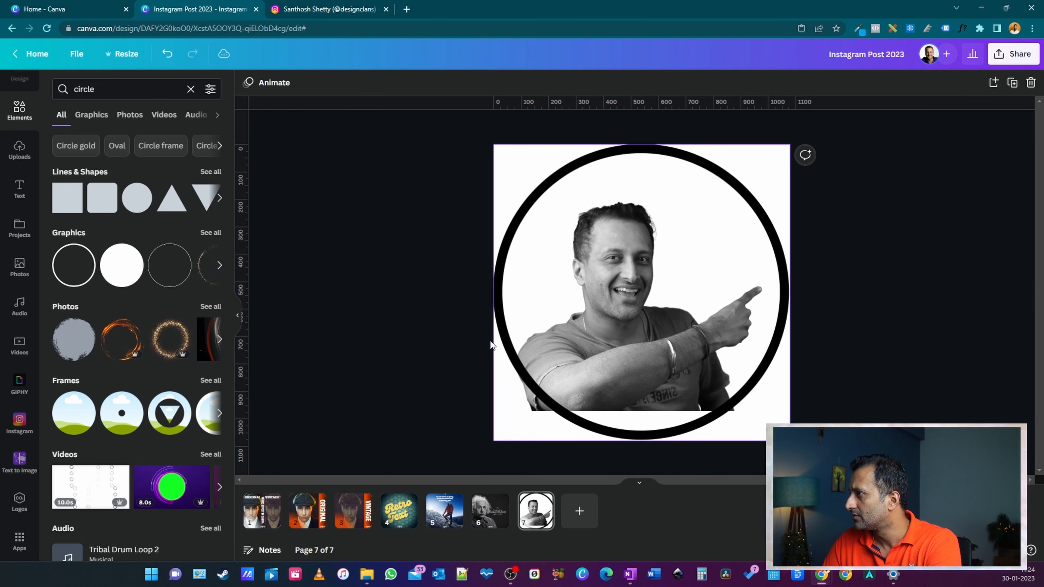
# Send the circle outline to the back, behind the portrait cut-out.
pyautogui.click(621, 350)
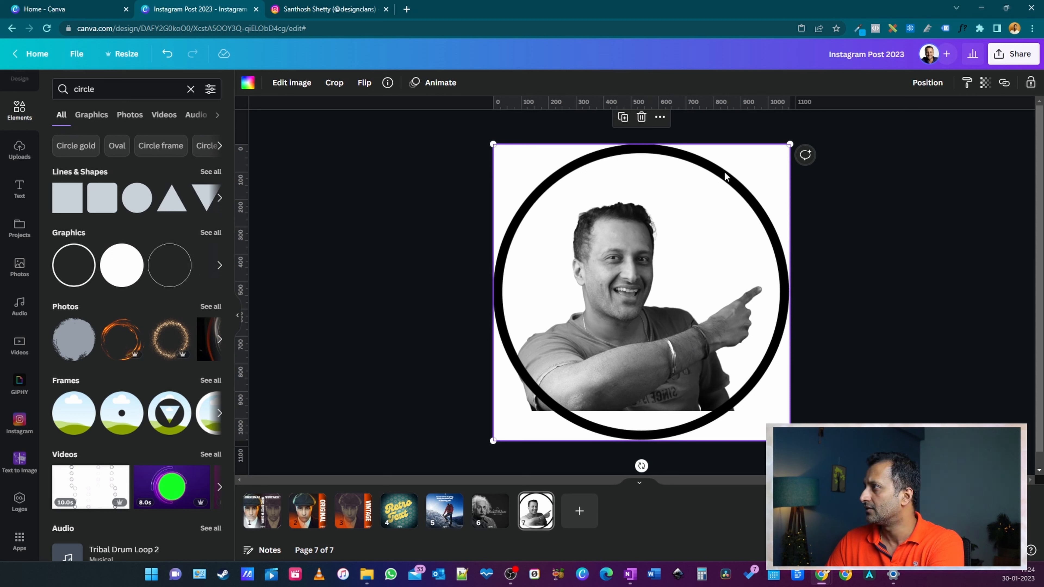
pyautogui.rightClick(743, 186)
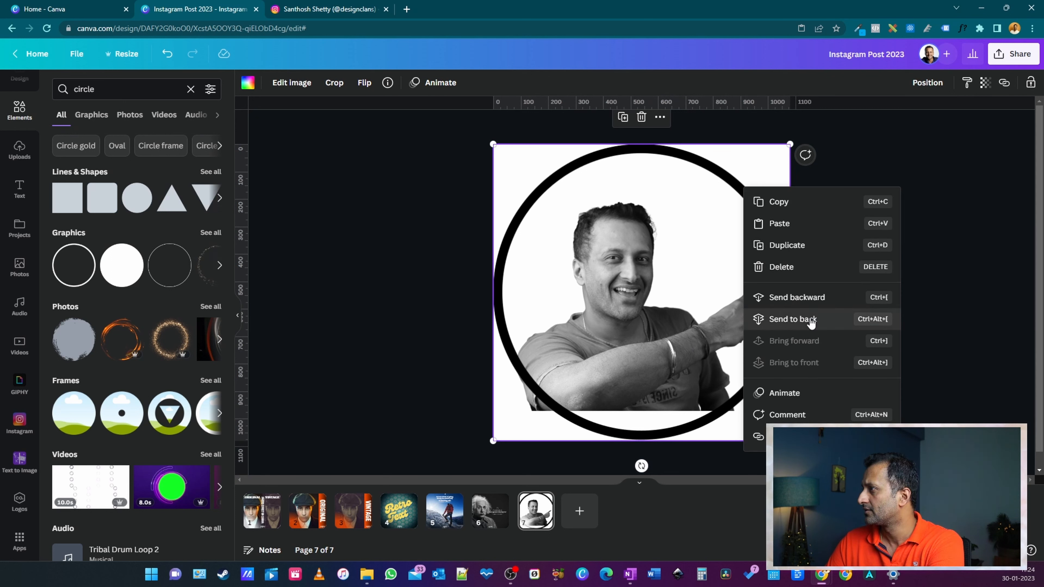
pyautogui.click(786, 320)
pyautogui.click(909, 327)
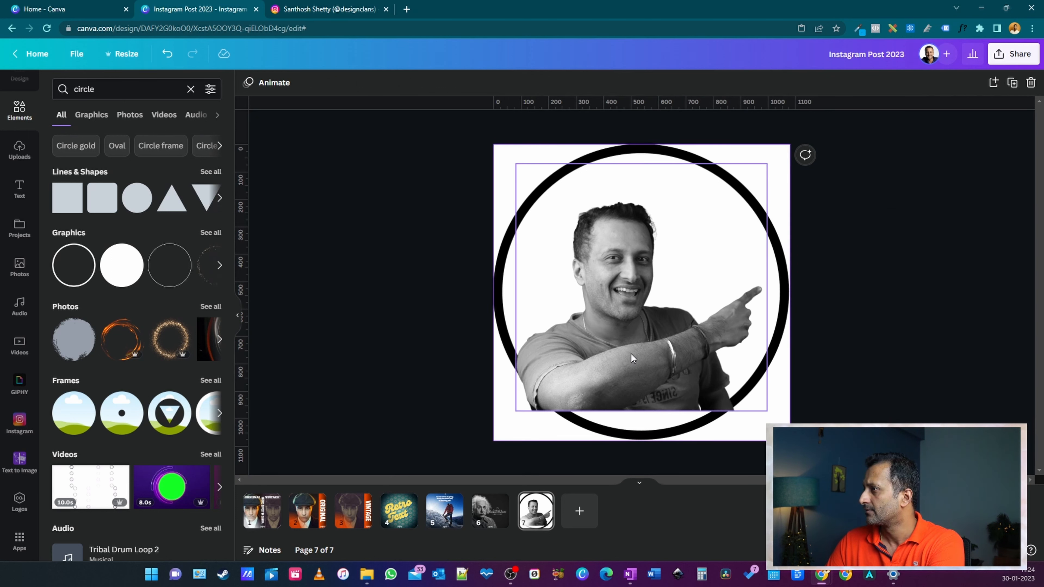